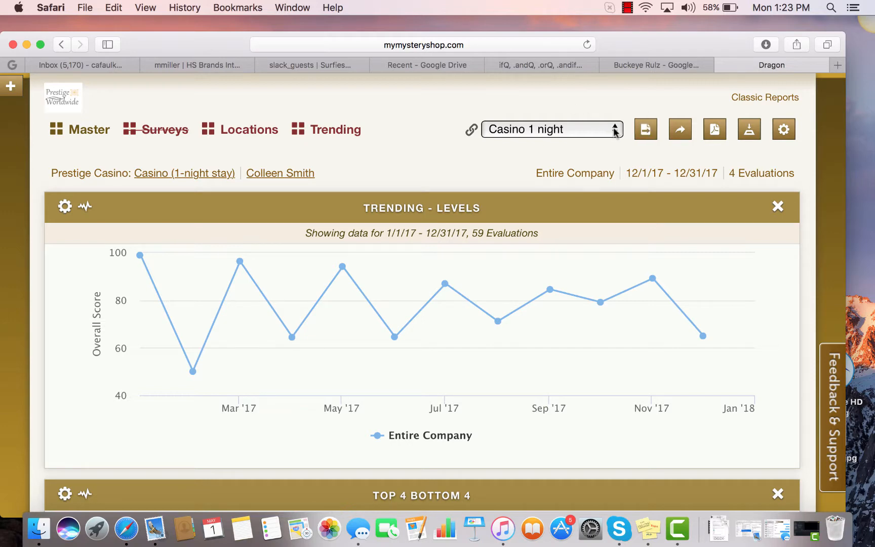
- Create an empty view named Demo View with Casino (1-night stay) as its default survey
left_click(617, 131)
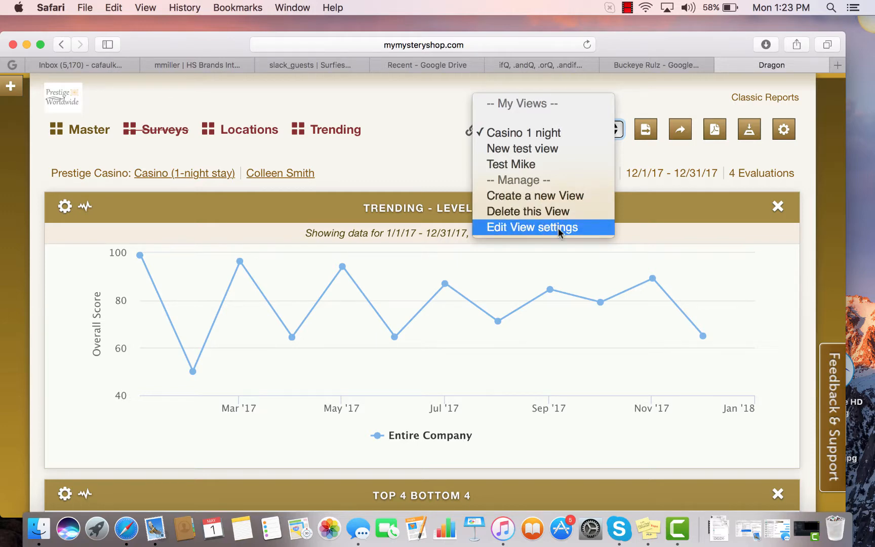
left_click(574, 200)
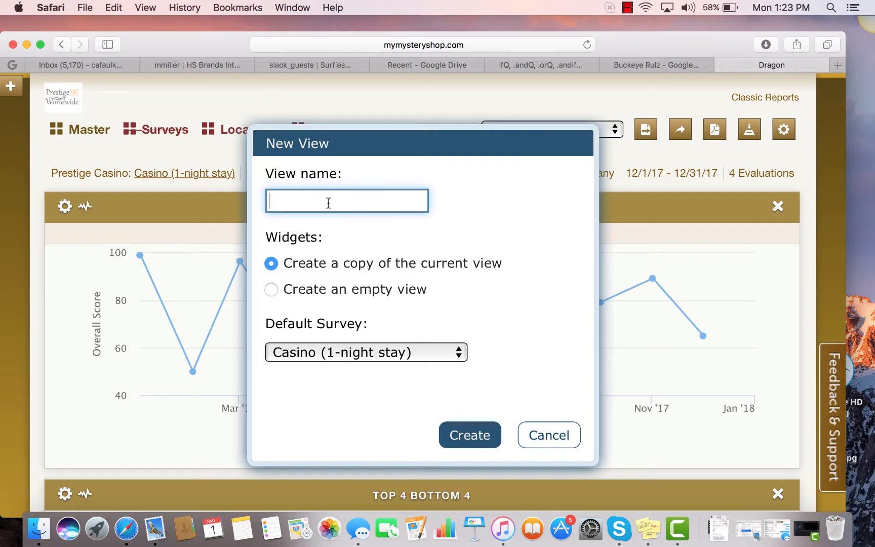
type("Demo View")
left_click(273, 290)
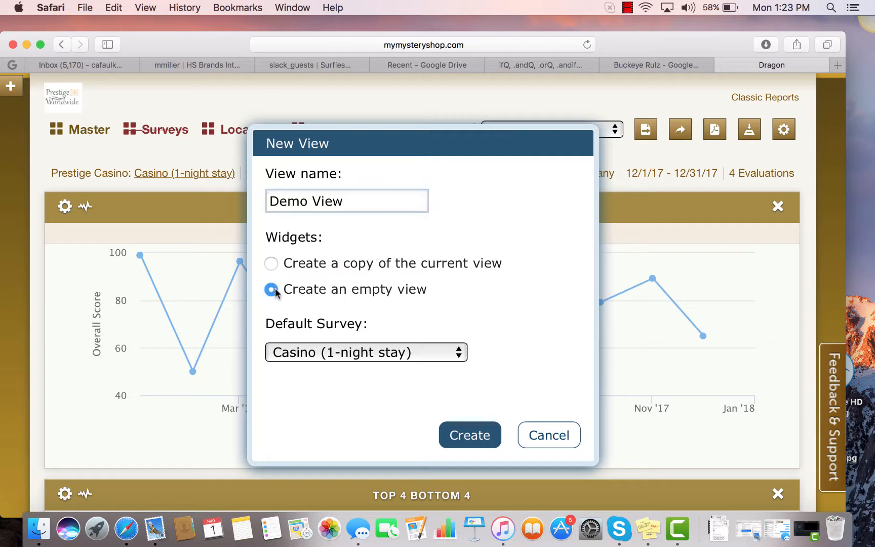
left_click(461, 352)
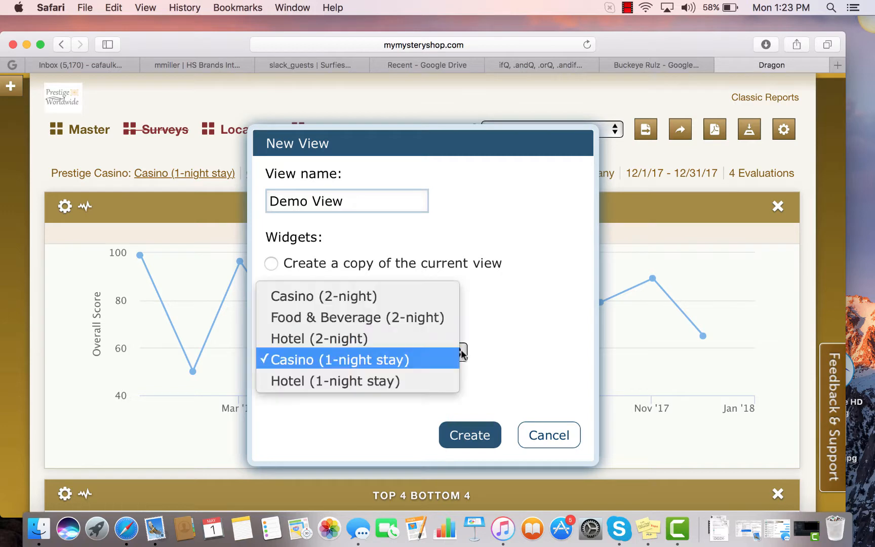
left_click(408, 361)
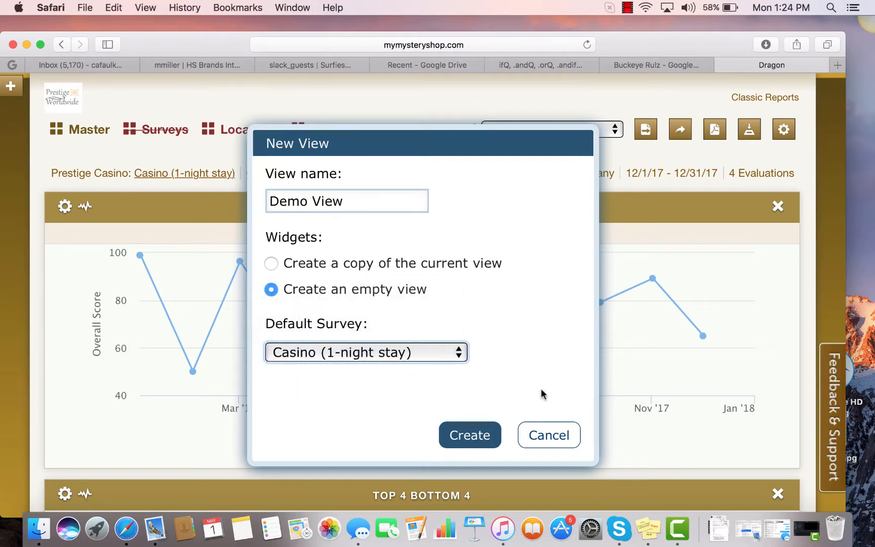
left_click(480, 437)
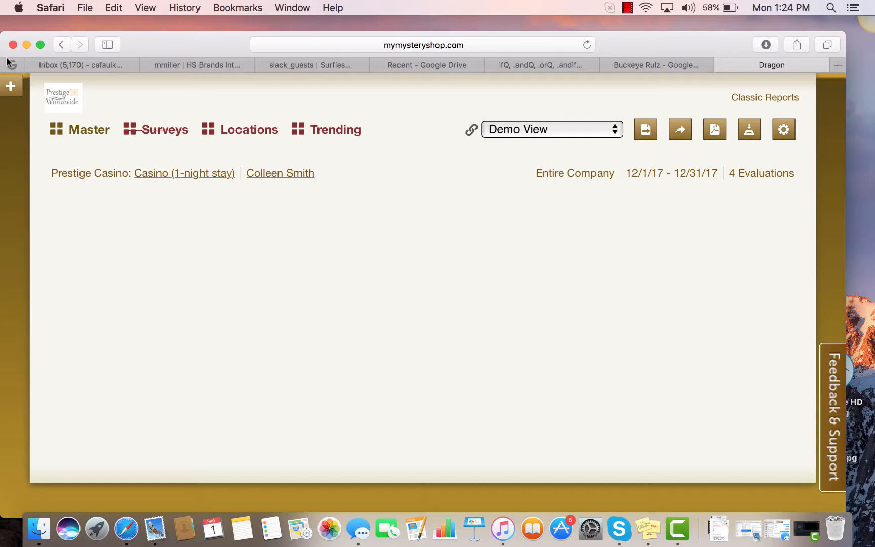
- Add an Announcement widget to the empty view and set its title to "Demo Announcement"
left_click(10, 87)
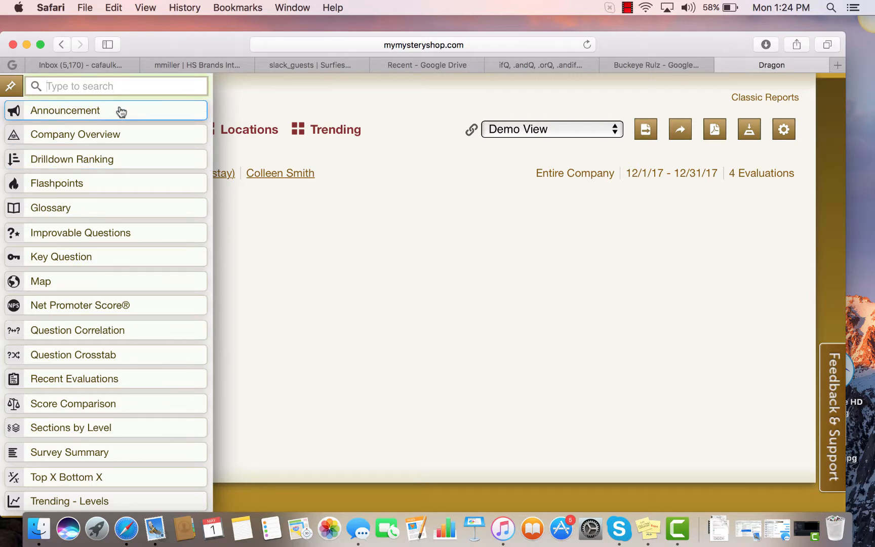
left_click_drag(120, 111, 342, 200)
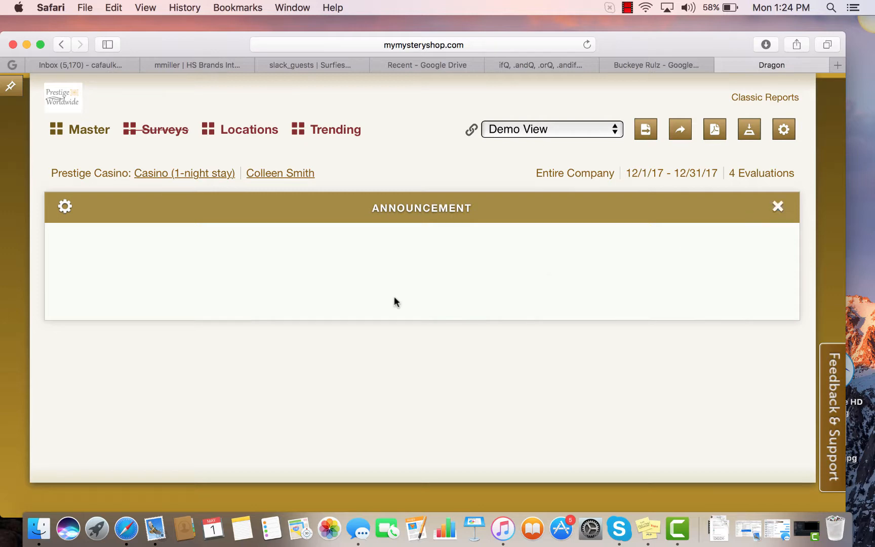
left_click(65, 207)
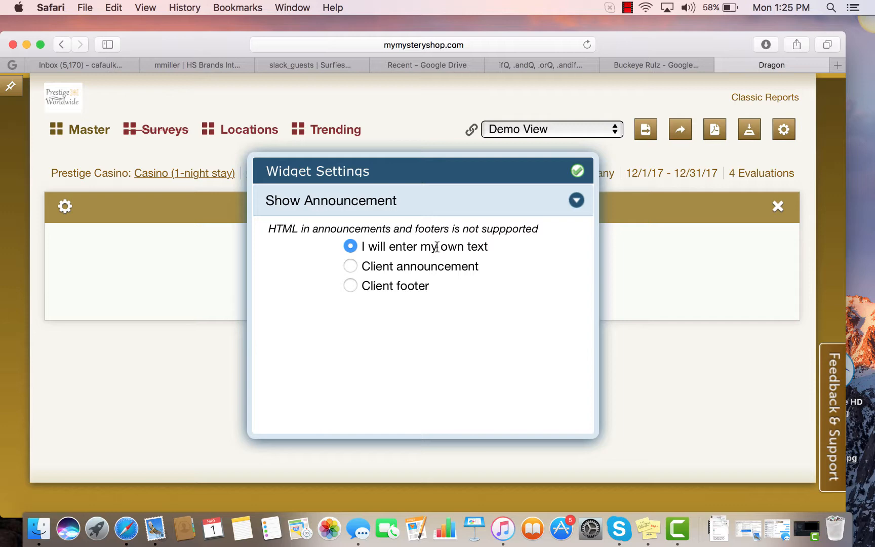
left_click(576, 201)
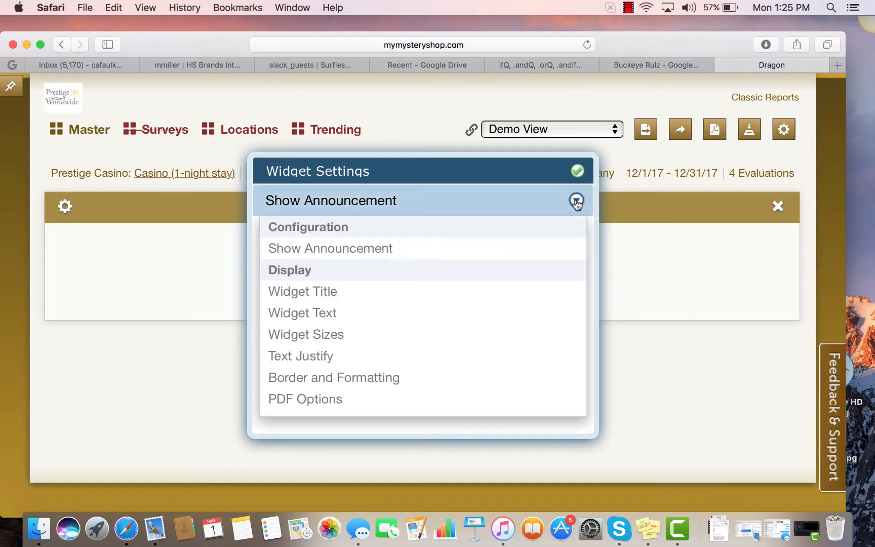
left_click(338, 290)
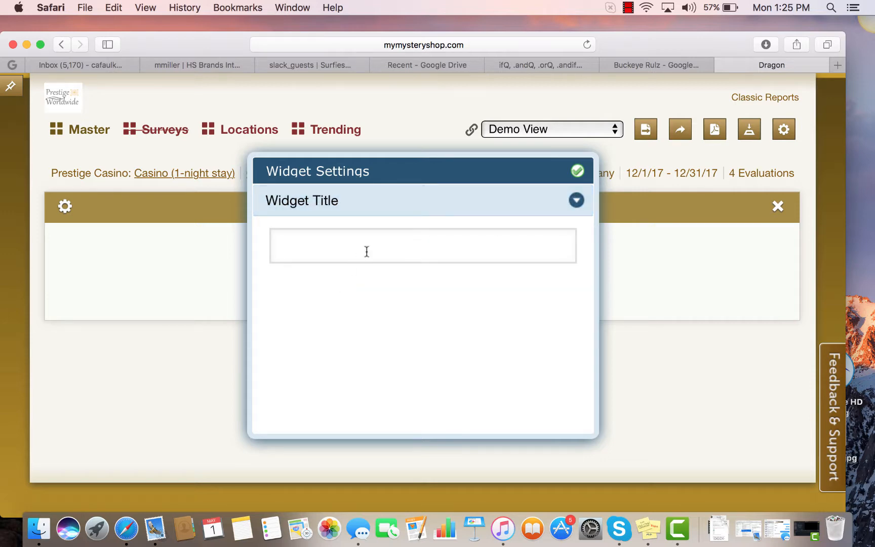
left_click(330, 248)
type("Dem")
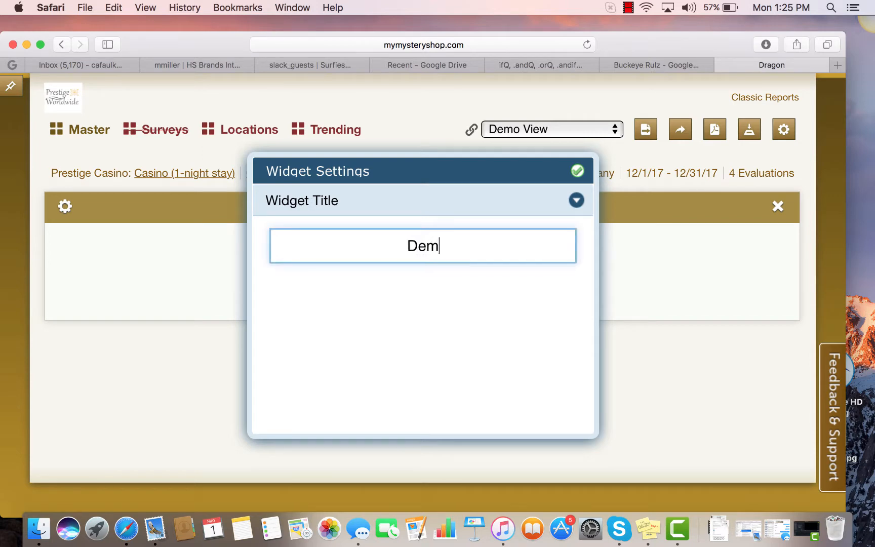
type("o Announcement")
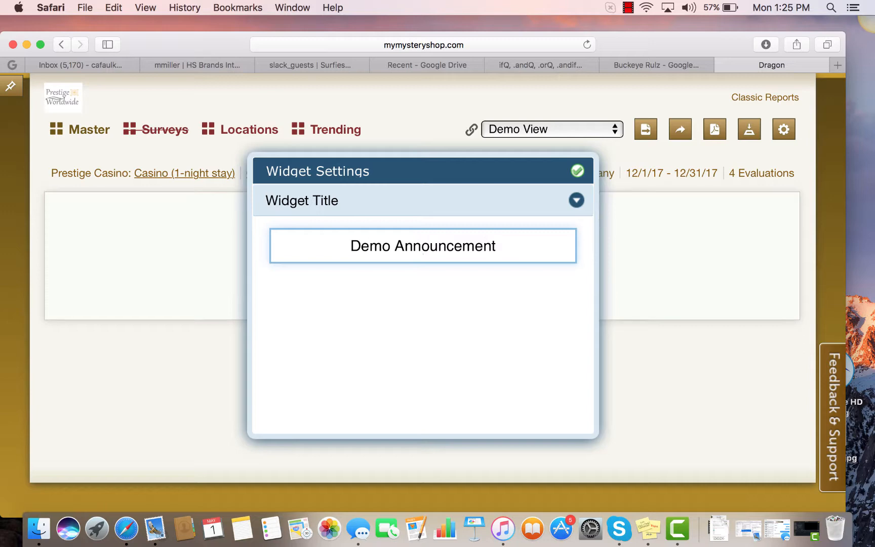
- Set the announcement's widget text to "This is a demo of this type of widget." and close its settings
left_click(576, 201)
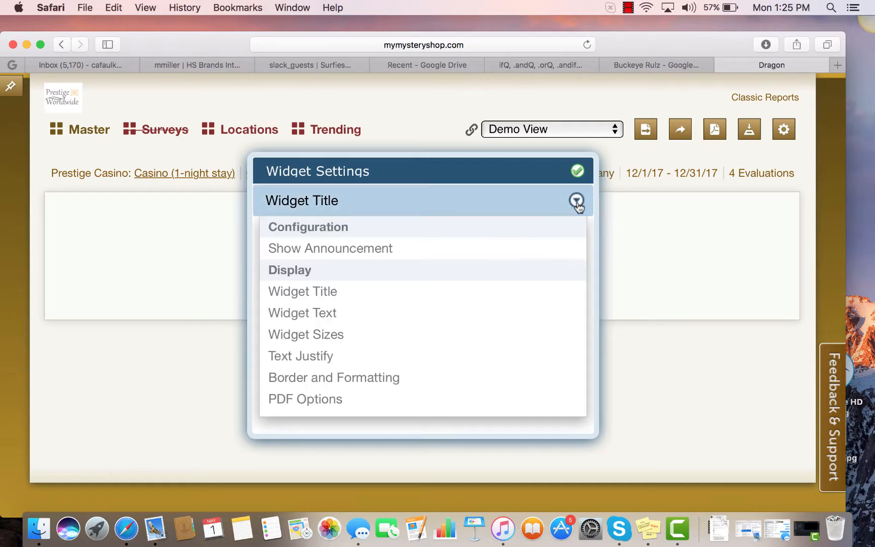
left_click(389, 317)
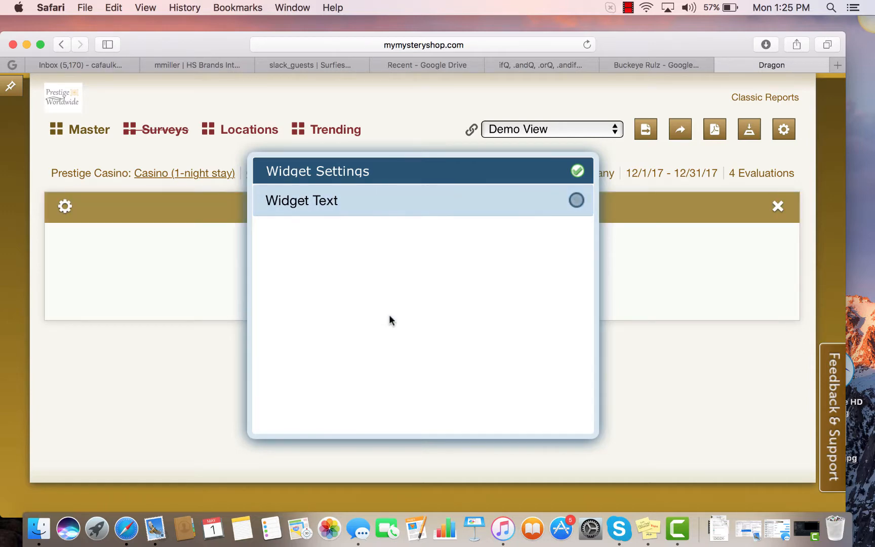
left_click(371, 317)
type("T")
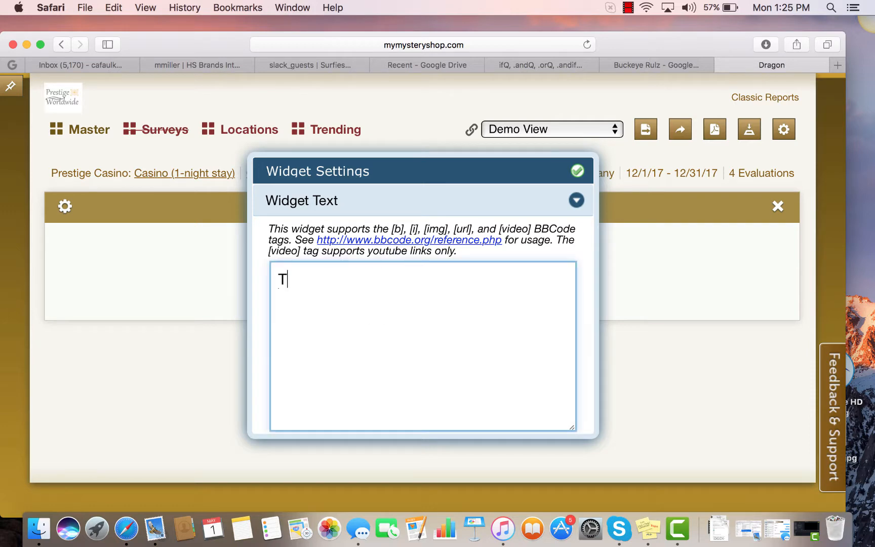
type("his is a ")
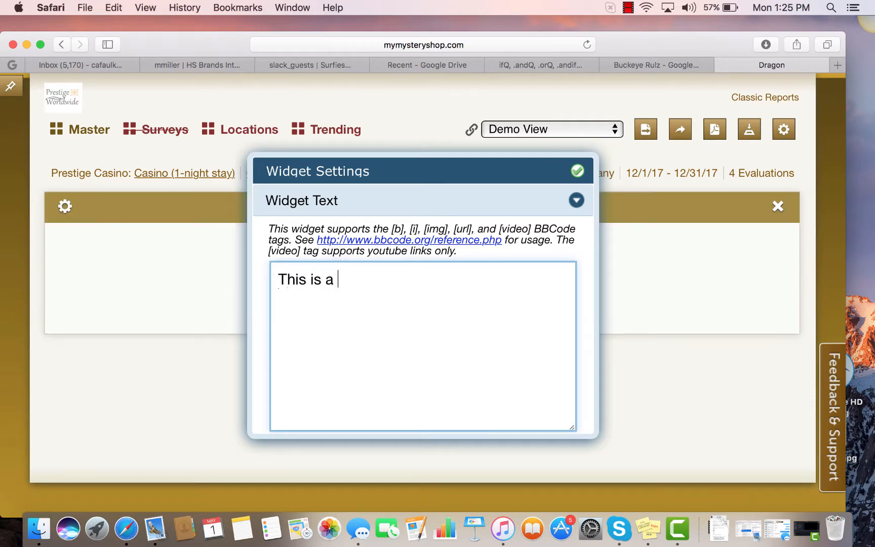
type("demo of this type")
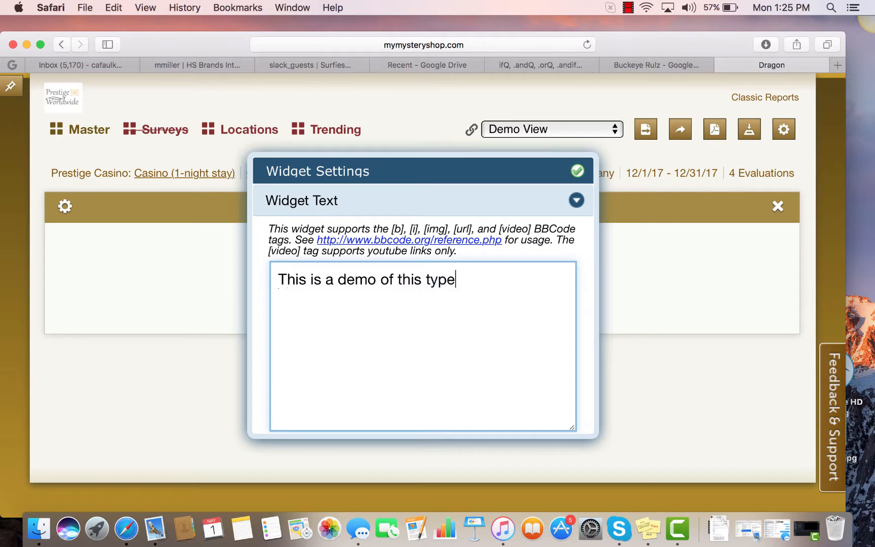
type(" of widget.")
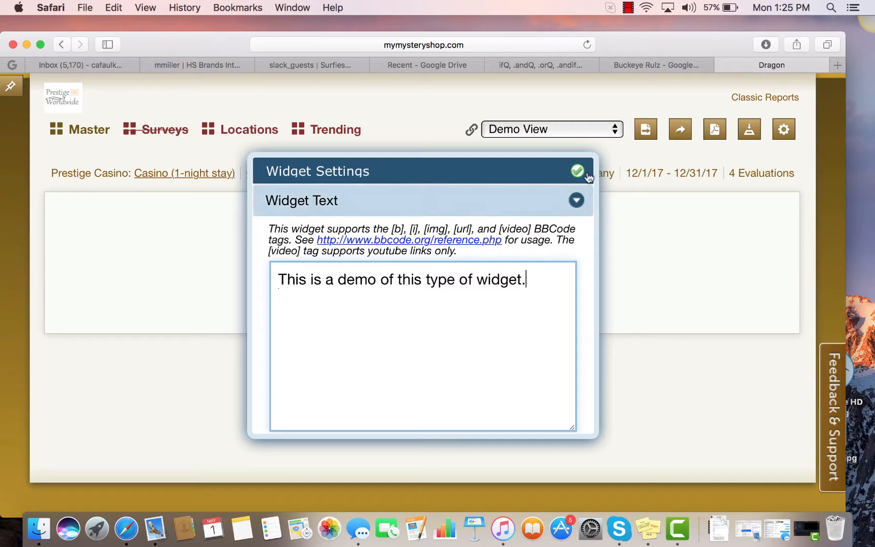
left_click(576, 200)
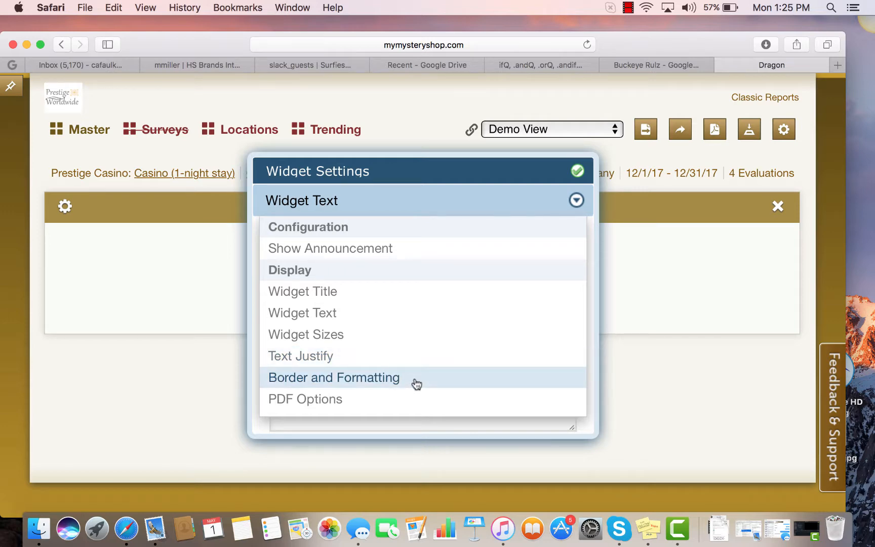
left_click(576, 171)
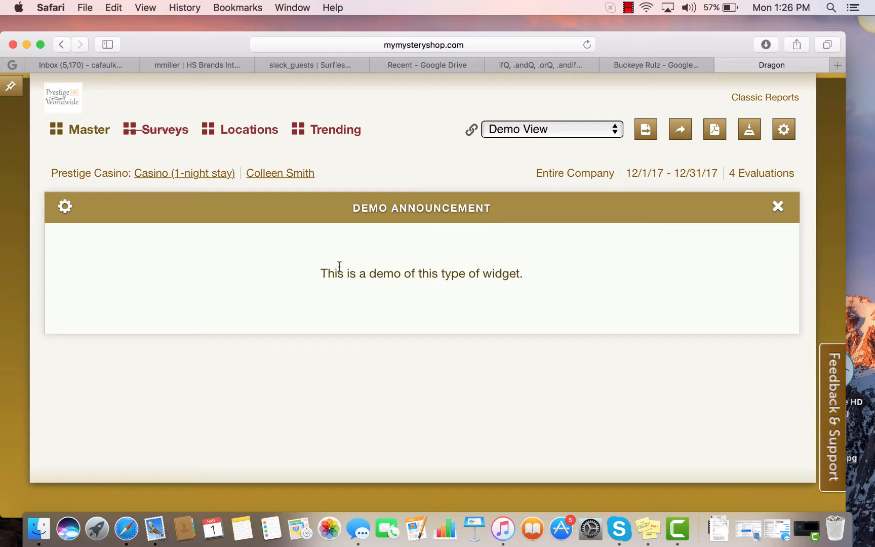
- Add a Company Overview widget to the view and place it below the Demo Announcement widget
left_click(10, 86)
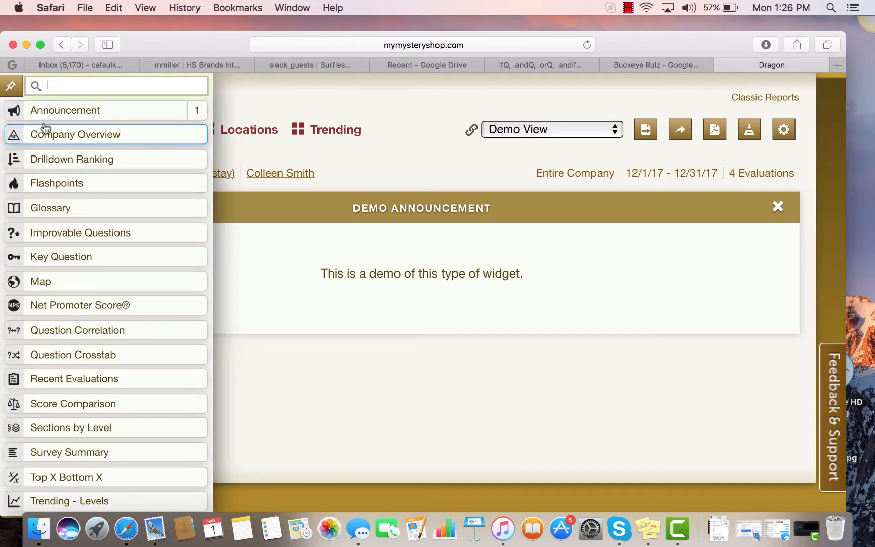
mouse_move(51, 183)
left_mouse_down()
mouse_move(203, 262)
mouse_move(307, 228)
mouse_move(299, 197)
left_mouse_up()
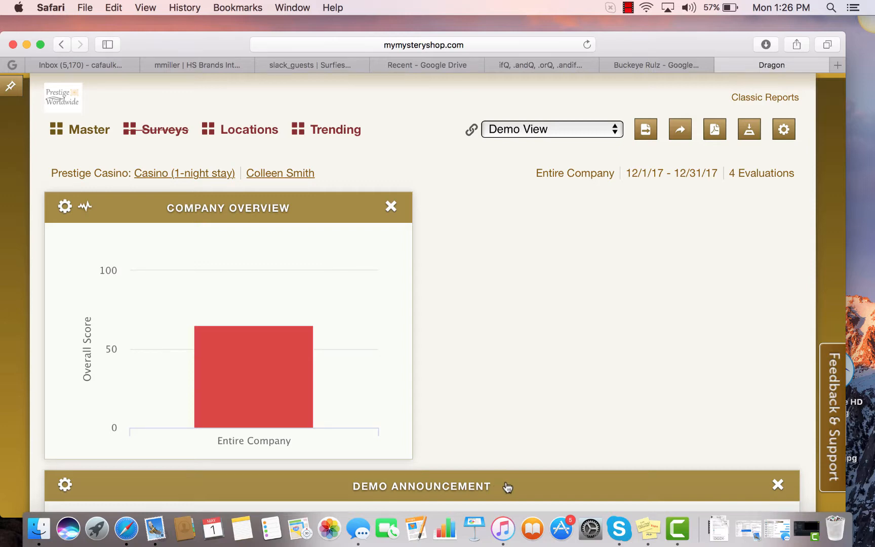
left_click_drag(507, 487, 526, 431)
left_click_drag(307, 211, 337, 374)
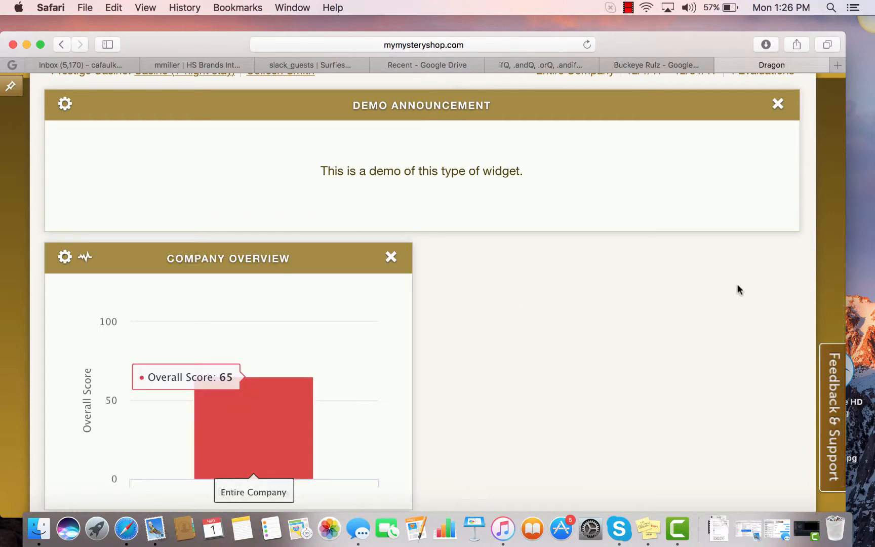
- Set the Company Overview widget's survey to Casino (1-night stay) and its data focus to the Slots section
scroll(767, 302, "up", 3)
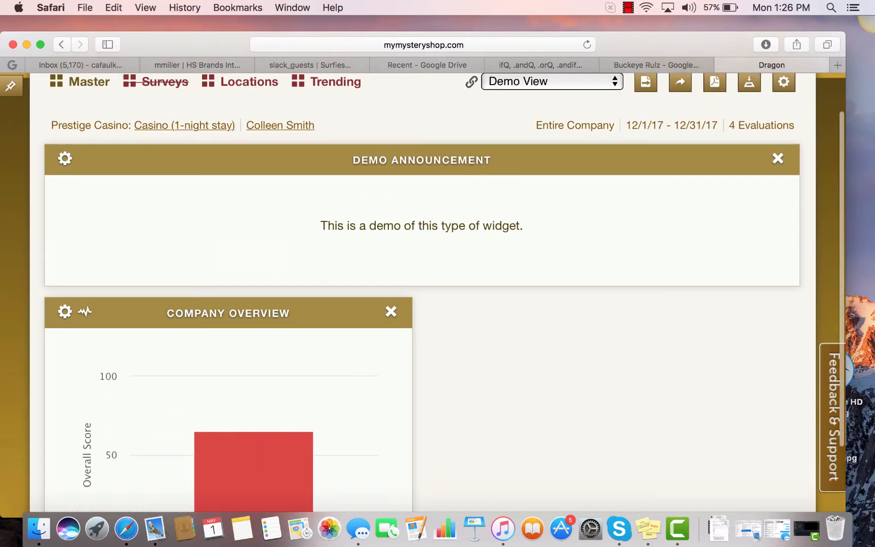
scroll(721, 285, "down", 5)
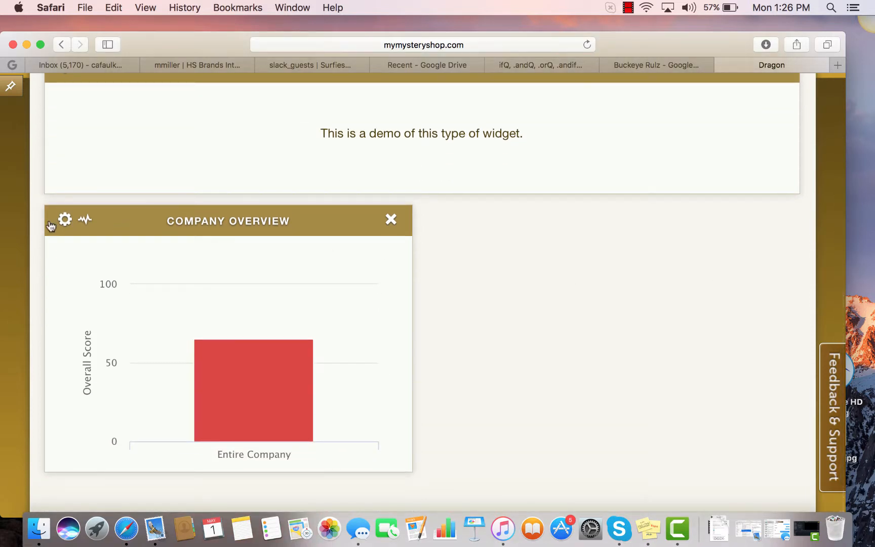
left_click(64, 223)
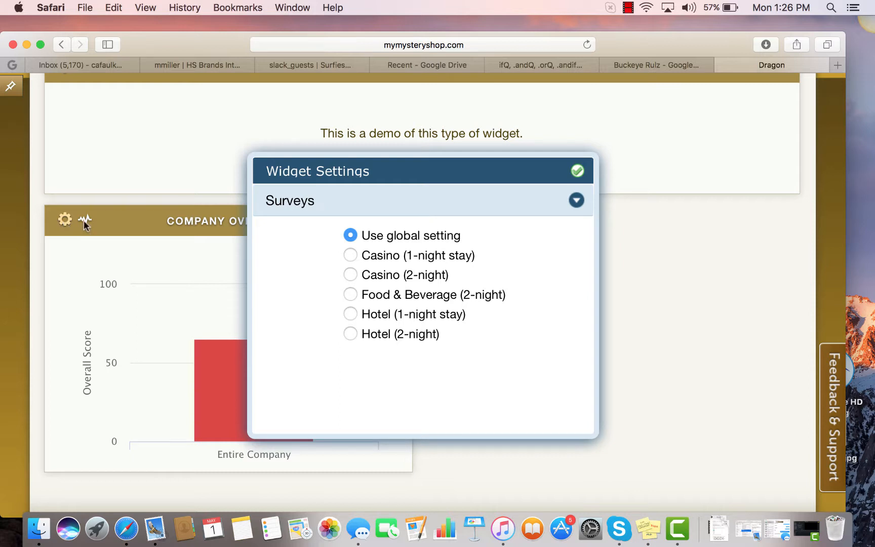
left_click(349, 254)
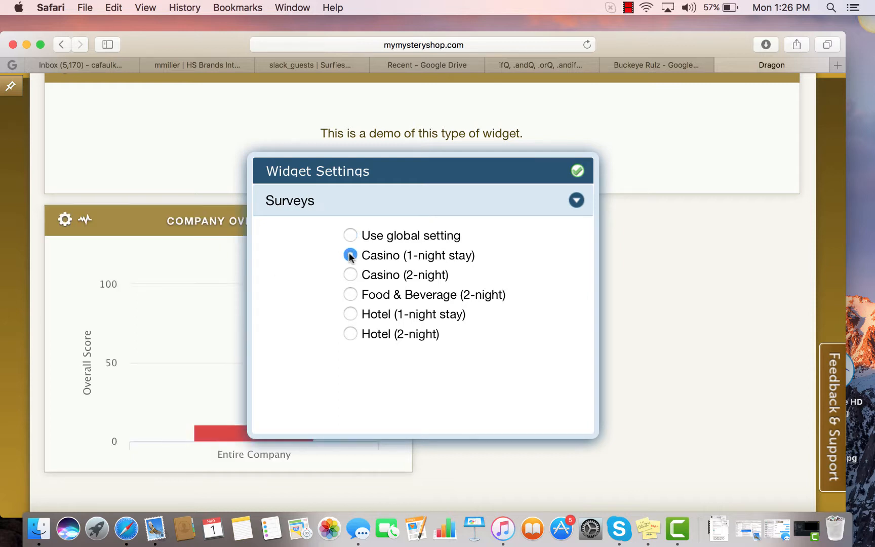
left_click(577, 201)
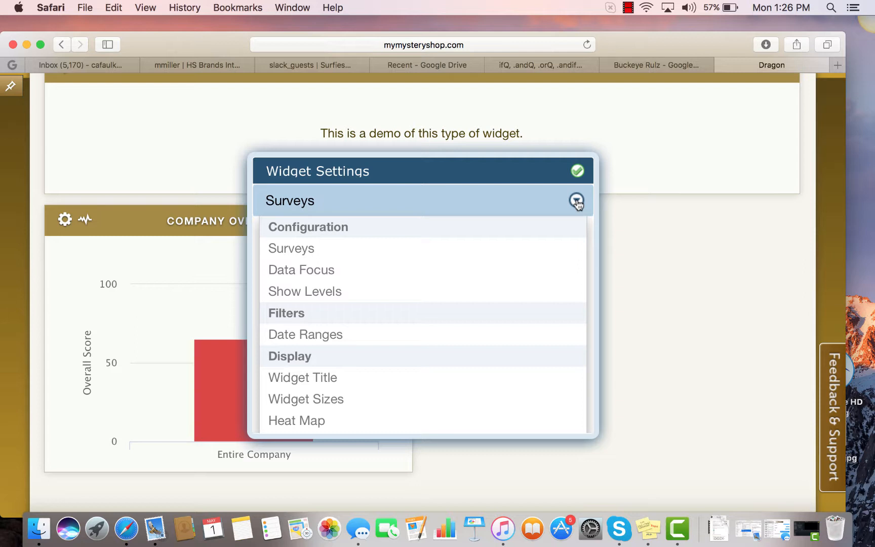
left_click(330, 273)
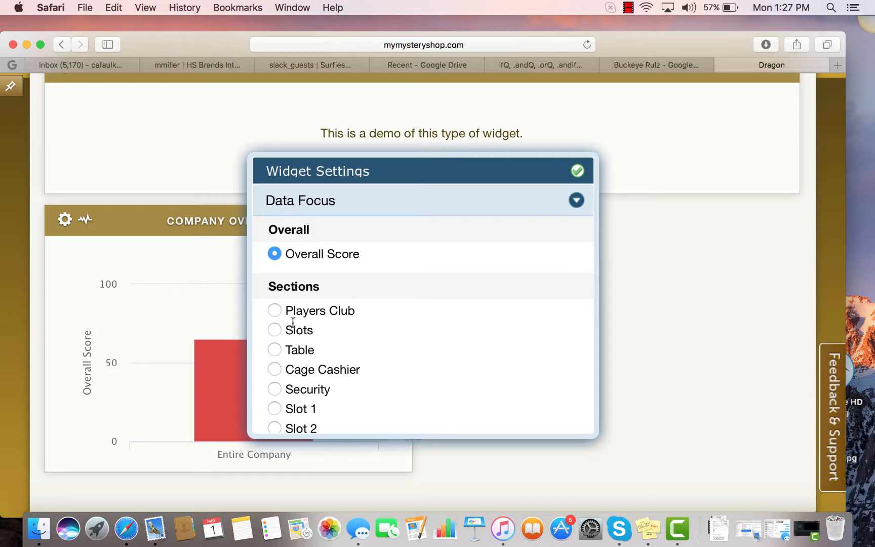
left_click(276, 330)
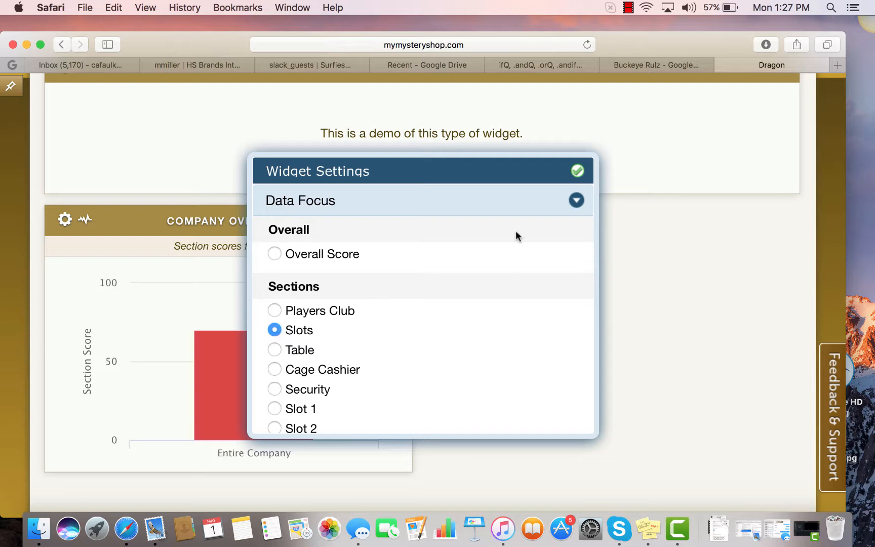
- Set the Company Overview widget's size to Full-Width and close its settings
left_click(576, 200)
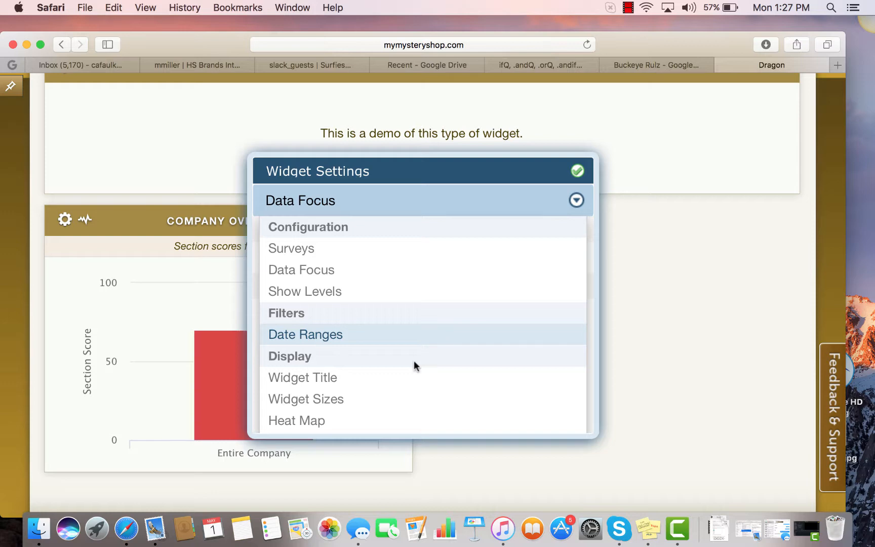
left_click(355, 400)
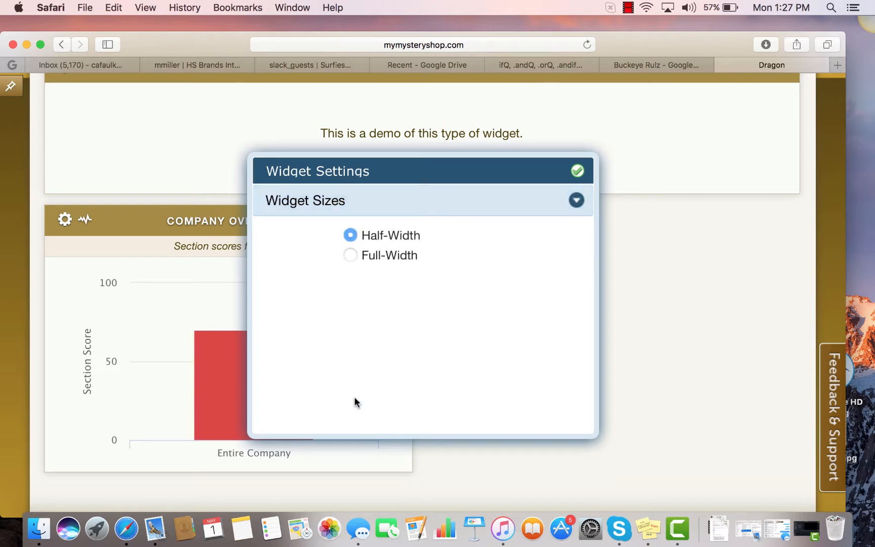
left_click(350, 255)
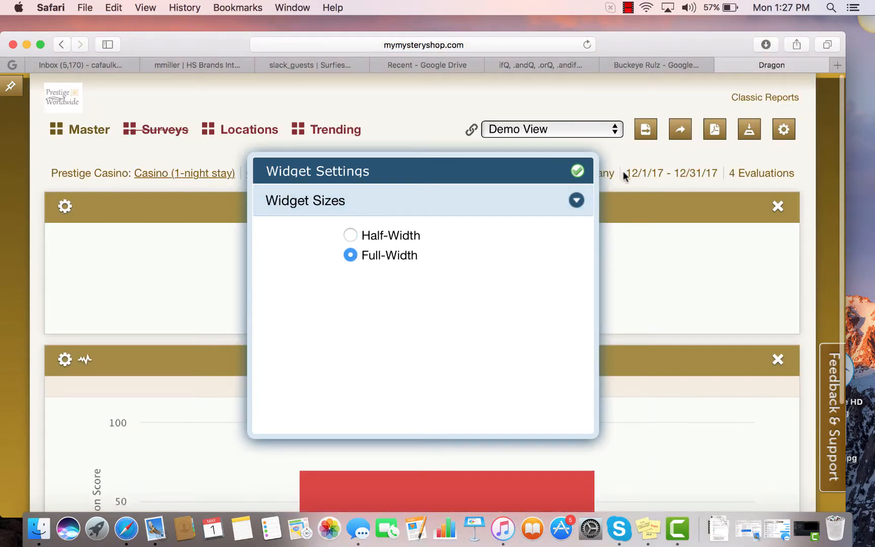
left_click(578, 171)
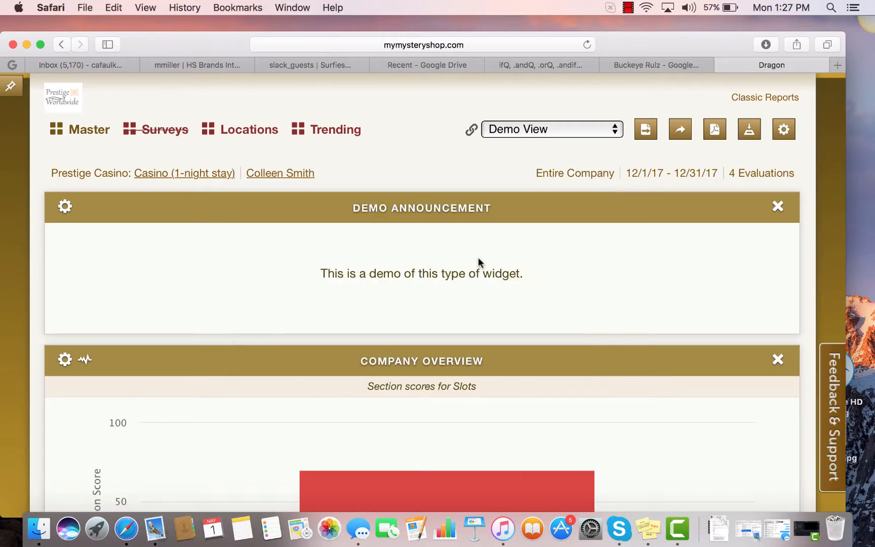
- Look over the Demo View widgets and switch the dashboard to the Casino 1 night view
scroll(598, 259, "down", 3)
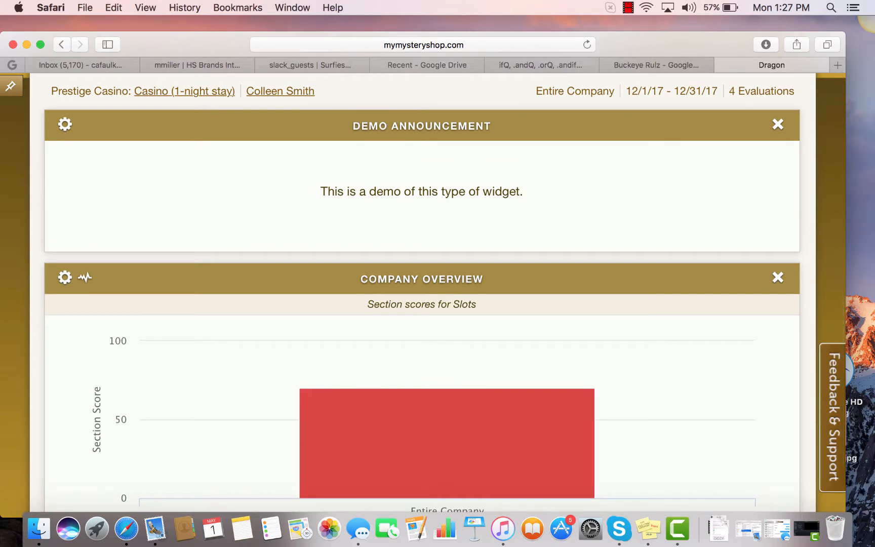
scroll(786, 207, "up", 3)
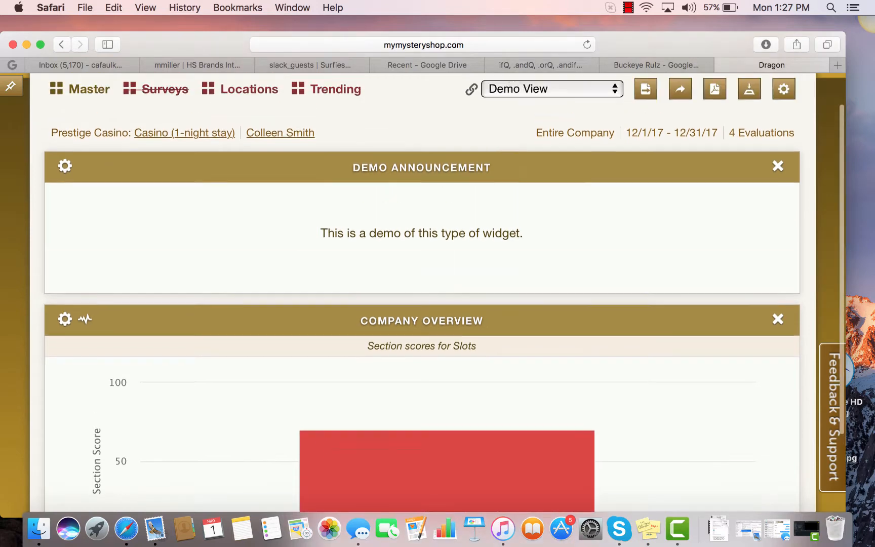
left_click(616, 130)
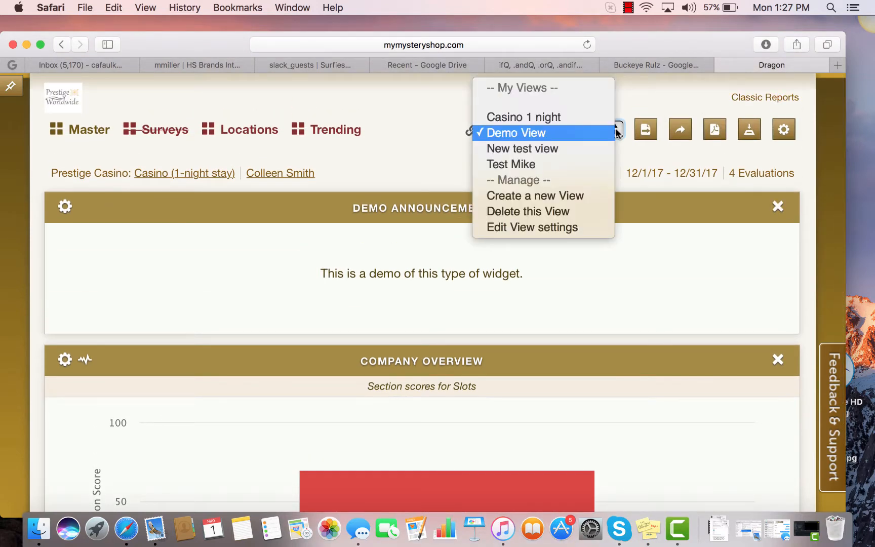
left_click(597, 120)
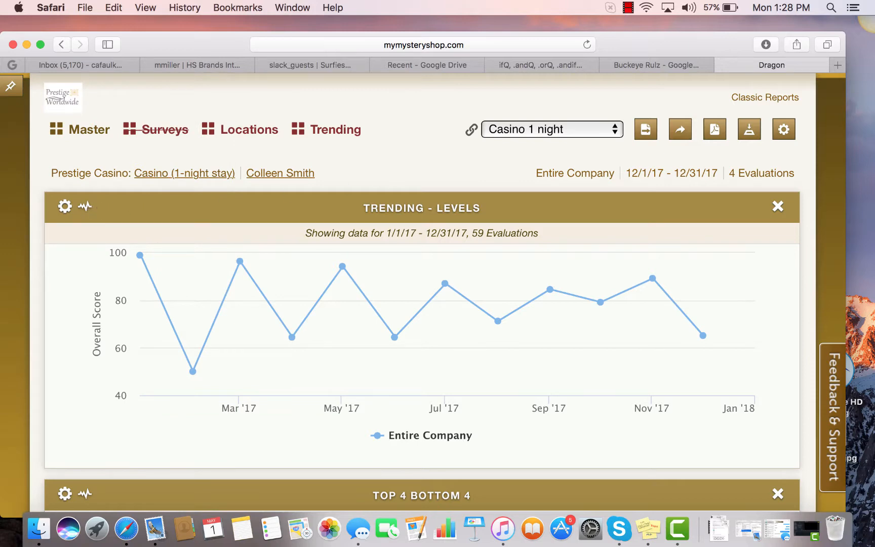
- Examine the Trending - Levels, Top 4 Bottom 4, Score Comparison and Recent Evaluations widgets, selecting the Overall Score value in Score Comparison
scroll(408, 127, "down", 5)
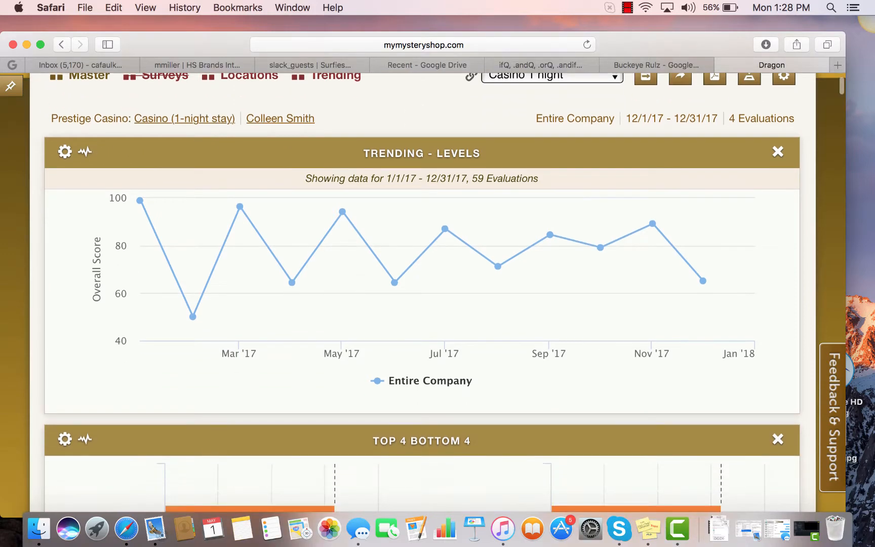
scroll(422, 304, "down", 10)
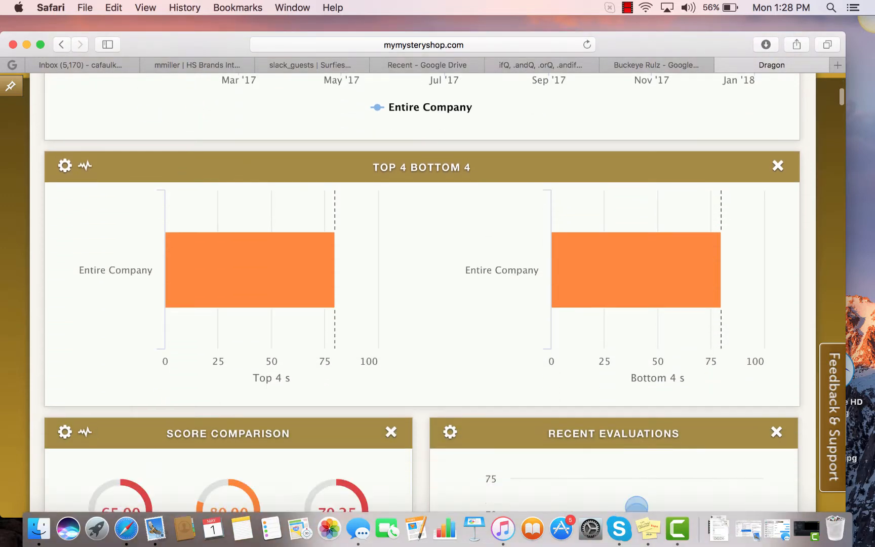
scroll(422, 304, "down", 5)
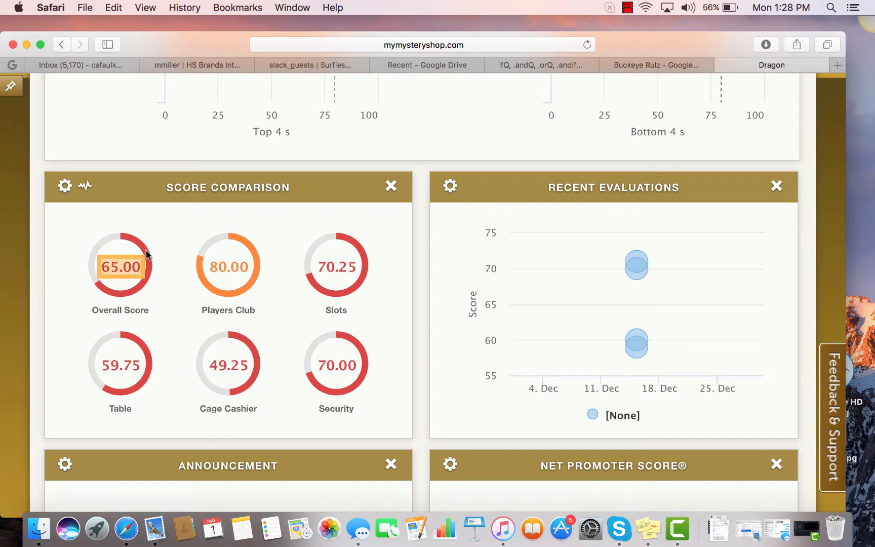
left_click(124, 268)
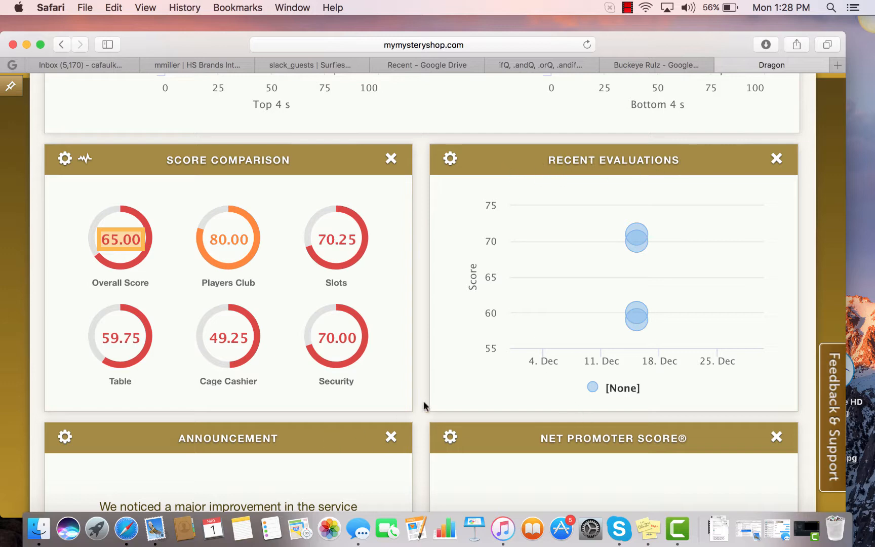
scroll(612, 172, "up", 6)
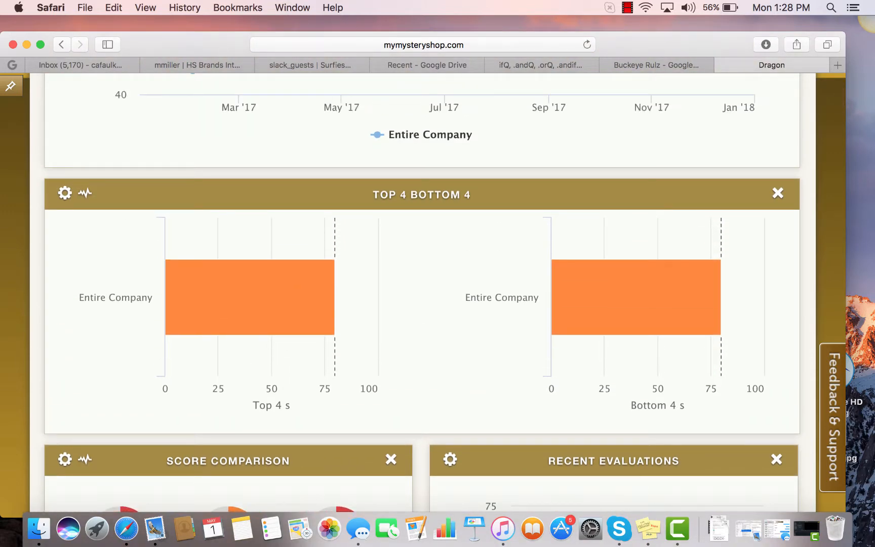
scroll(199, 202, "up", 2)
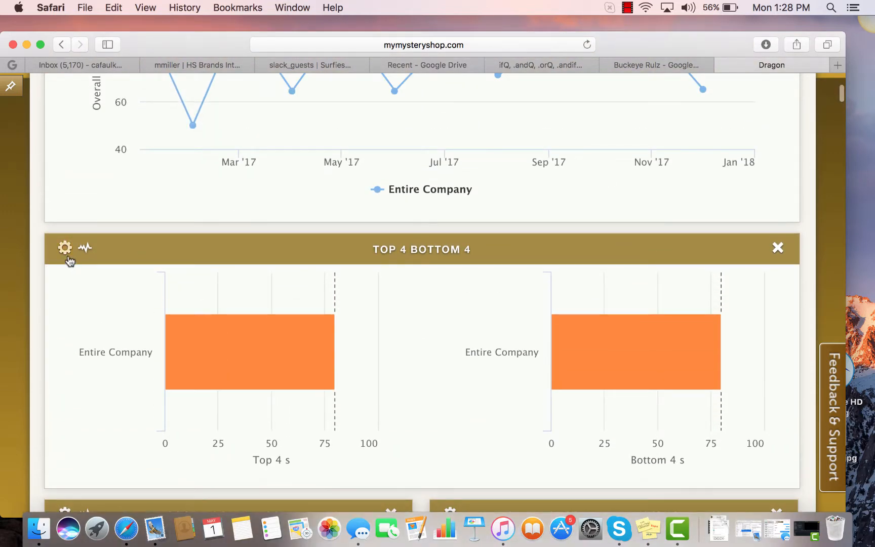
scroll(627, 179, "down", 1)
scroll(421, 295, "down", 10)
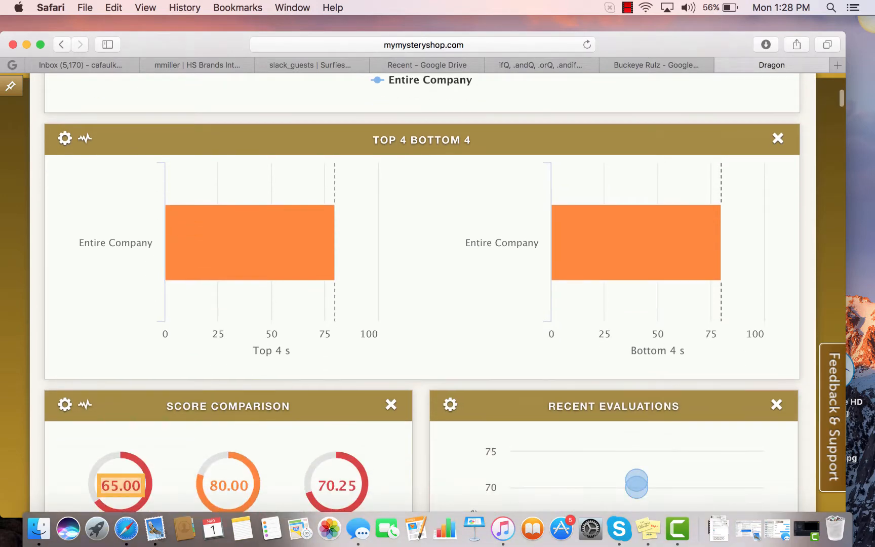
scroll(422, 295, "down", 4)
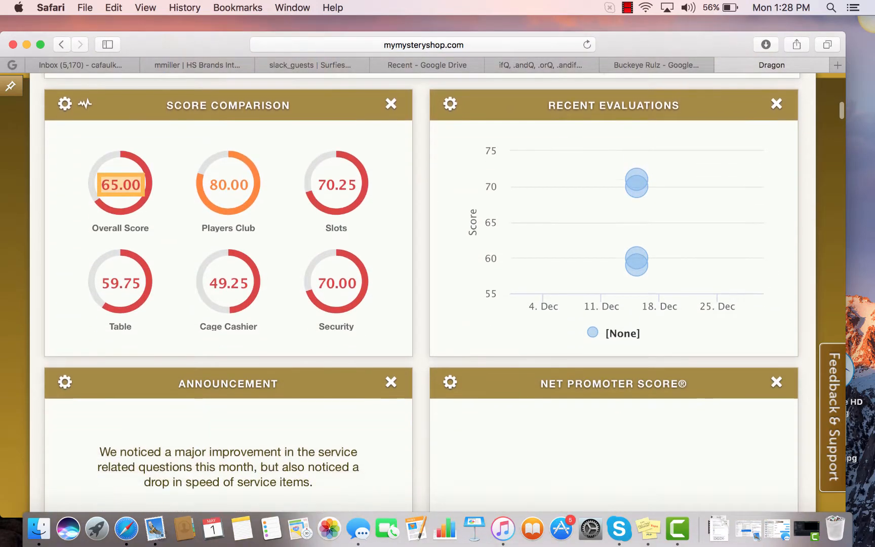
- Examine the widgets from Announcement through Question Crosstab to Key Question, and inspect the Yes slice of the Key Question pie chart
scroll(422, 295, "down", 1)
scroll(422, 295, "down", 10)
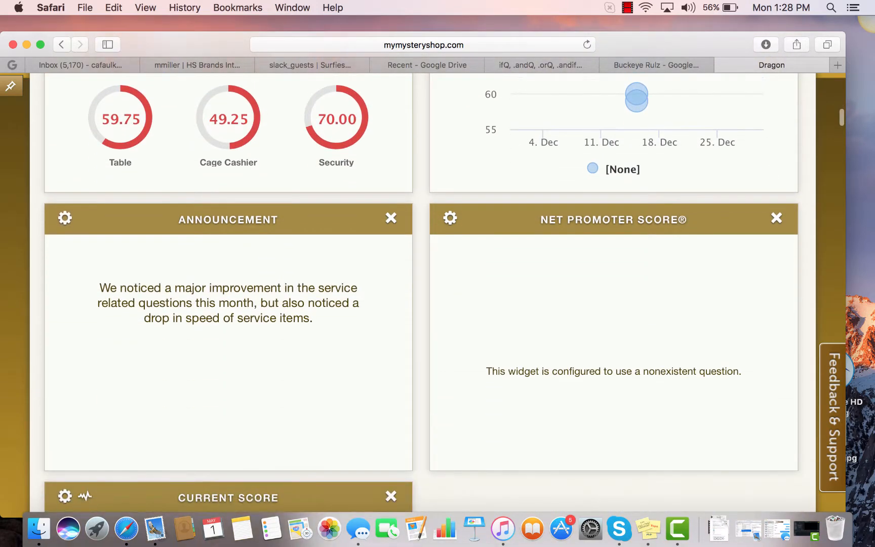
scroll(422, 295, "down", 1)
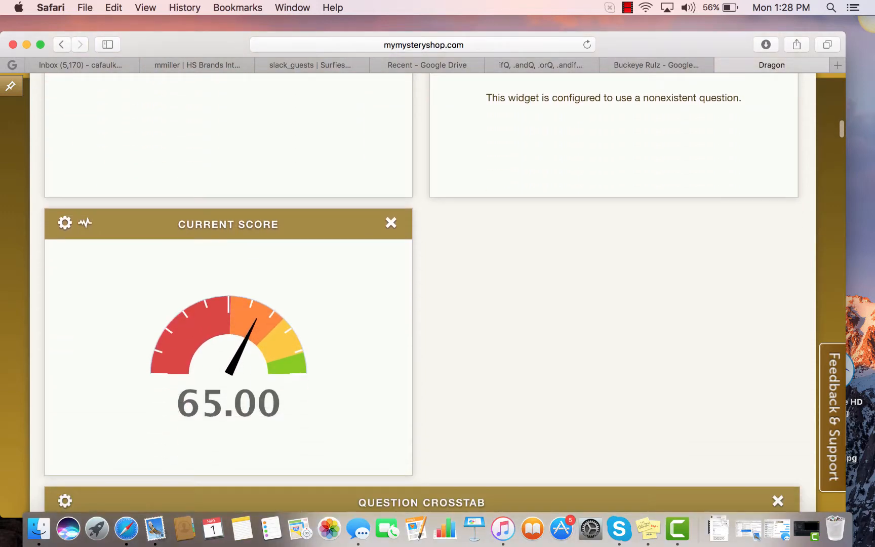
scroll(422, 295, "down", 3)
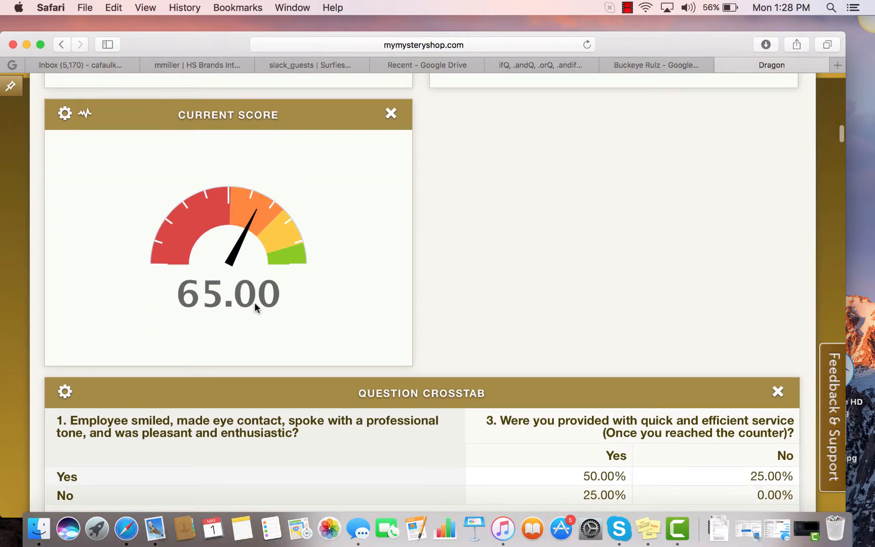
scroll(338, 287, "down", 3)
scroll(461, 353, "down", 2)
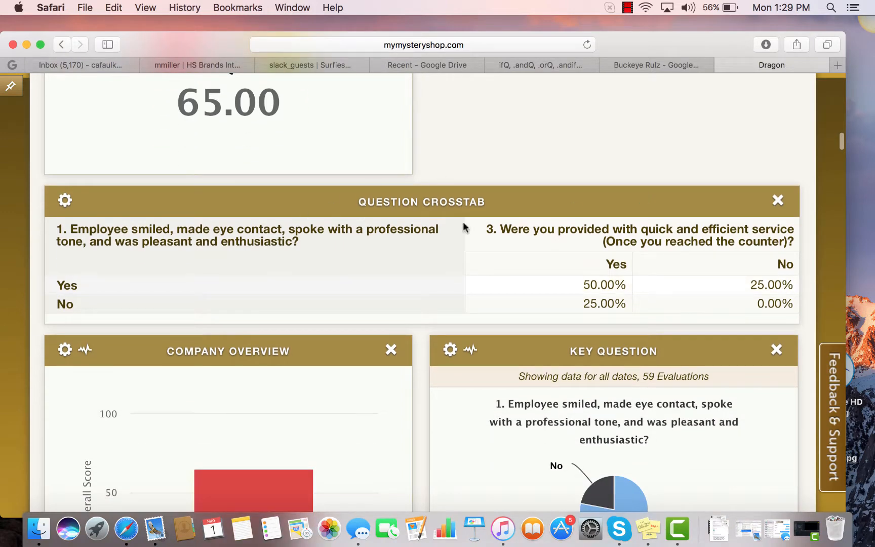
scroll(299, 260, "down", 2)
scroll(443, 293, "down", 3)
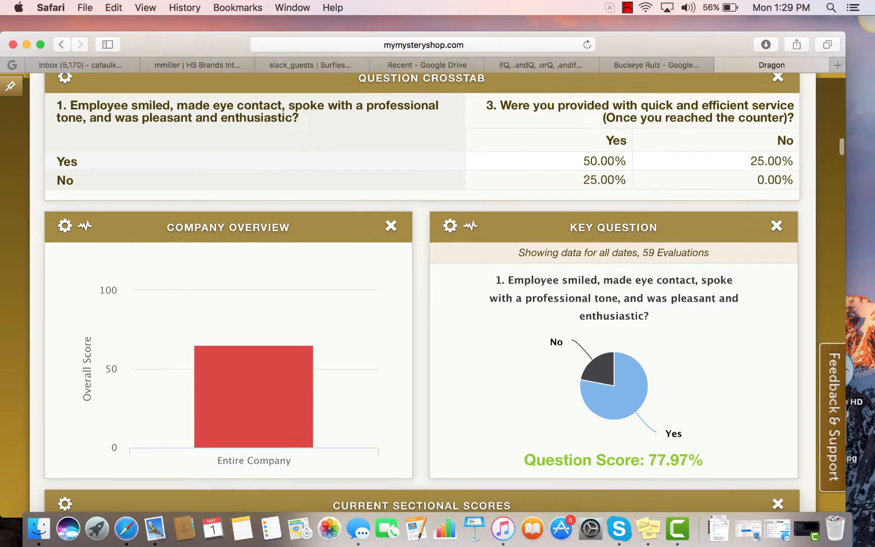
scroll(443, 293, "down", 2)
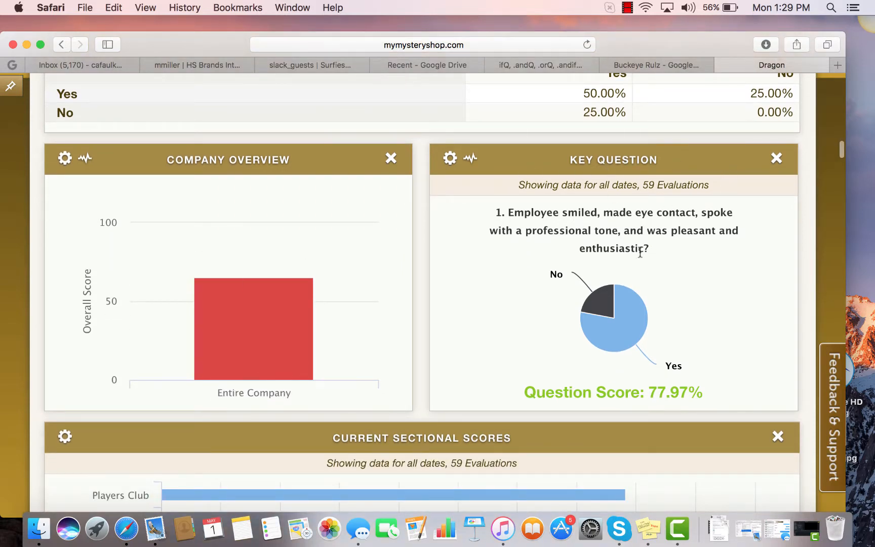
mouse_move(606, 306)
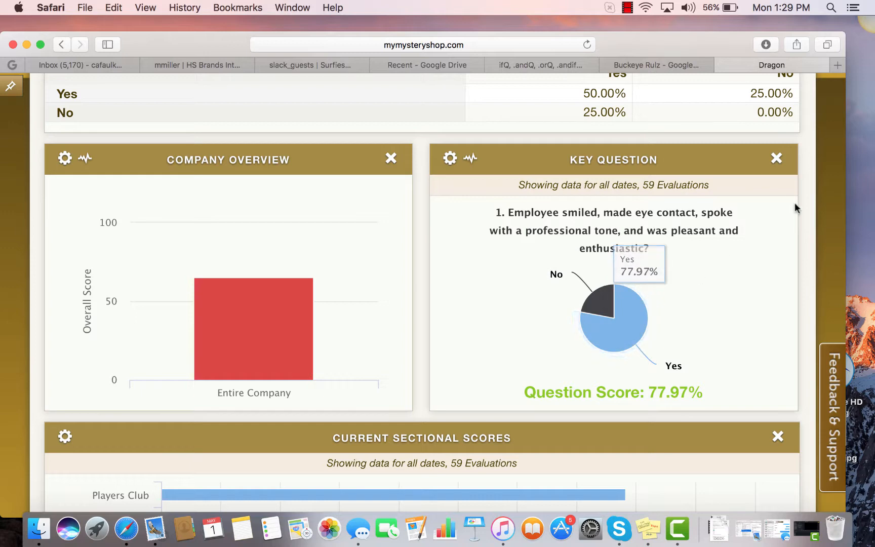
- Examine the Current Sectional Scores chart, including its Restroom bar, and the Improvable Questions table
scroll(751, 233, "down", 5)
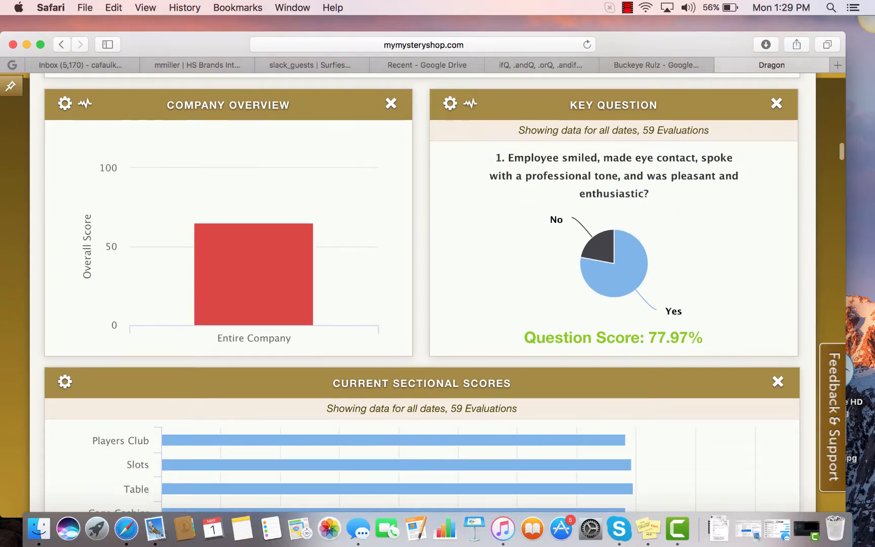
scroll(422, 297, "down", 4)
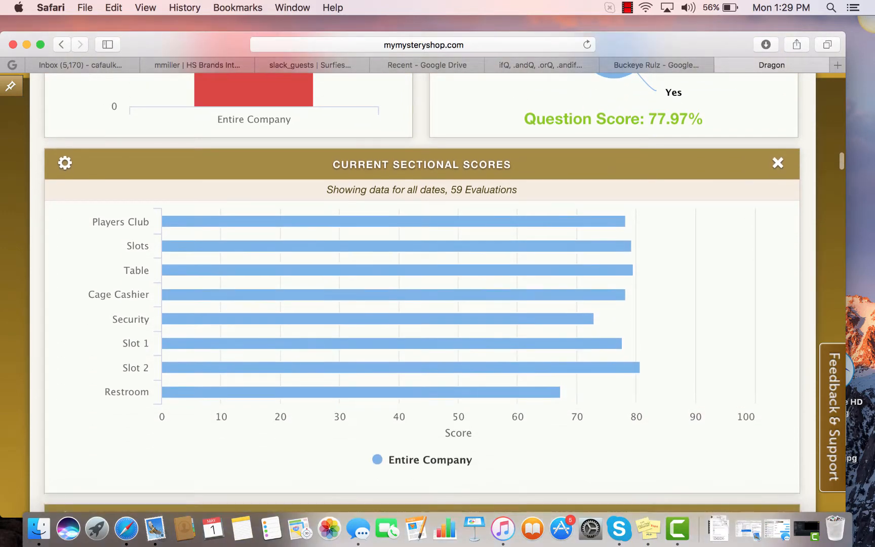
scroll(133, 363, "down", 3)
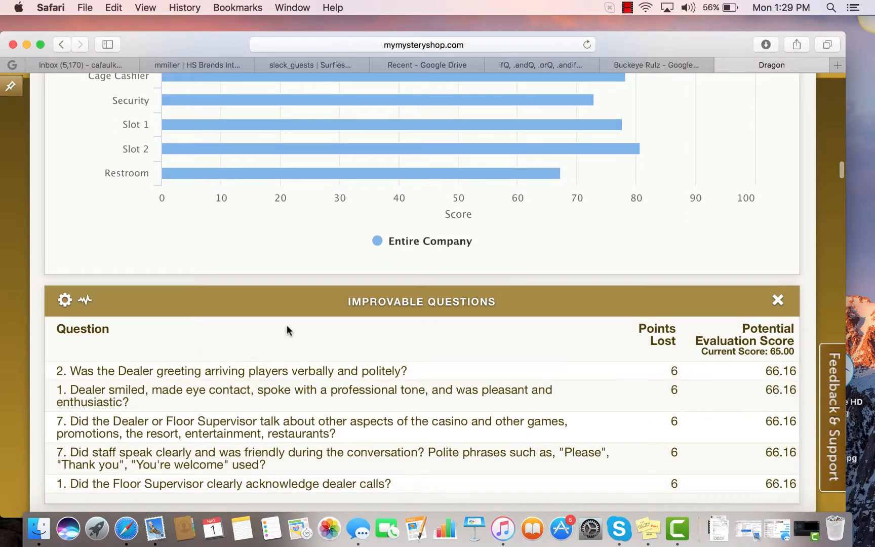
mouse_move(297, 156)
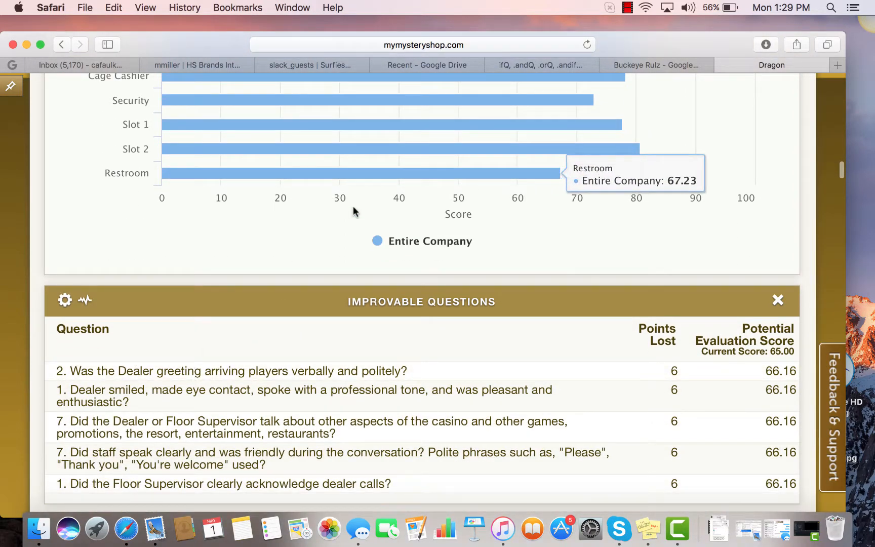
scroll(340, 197, "down", 2)
key("Down")
key("Down")
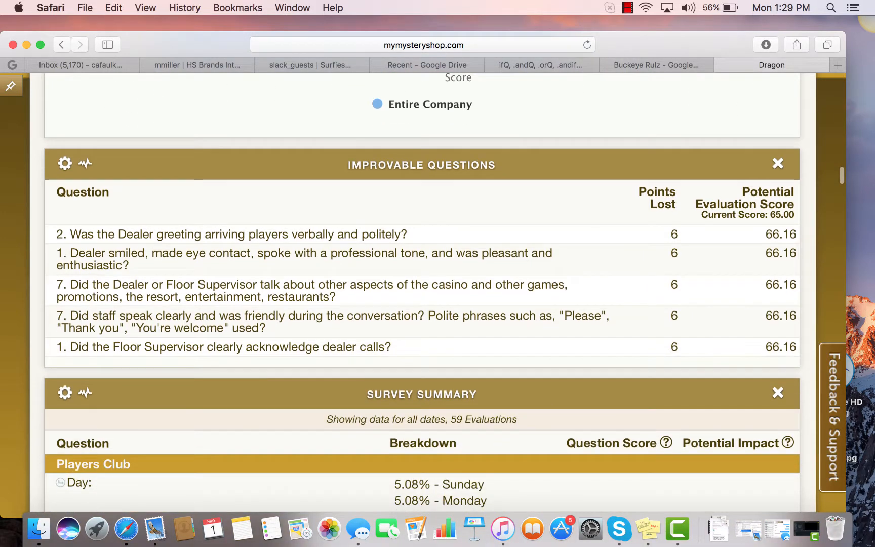
- Expand question 1 under Players Club in the Survey Summary widget and review its answer charts and the questions below
key("Down")
key("Down")
key("Down")
key("Down")
key("Down")
key("Down")
key("Down")
key("Down")
key("Down")
key("Down")
key("Down")
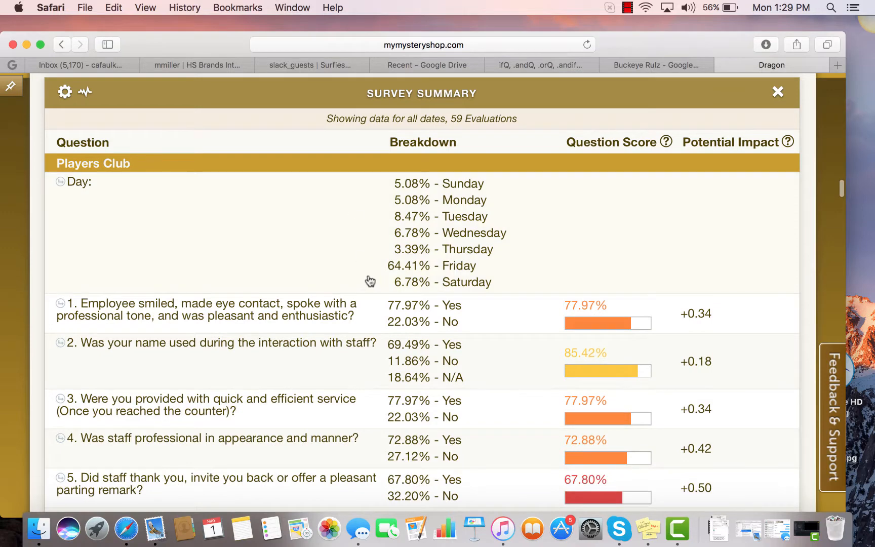
left_click(326, 311)
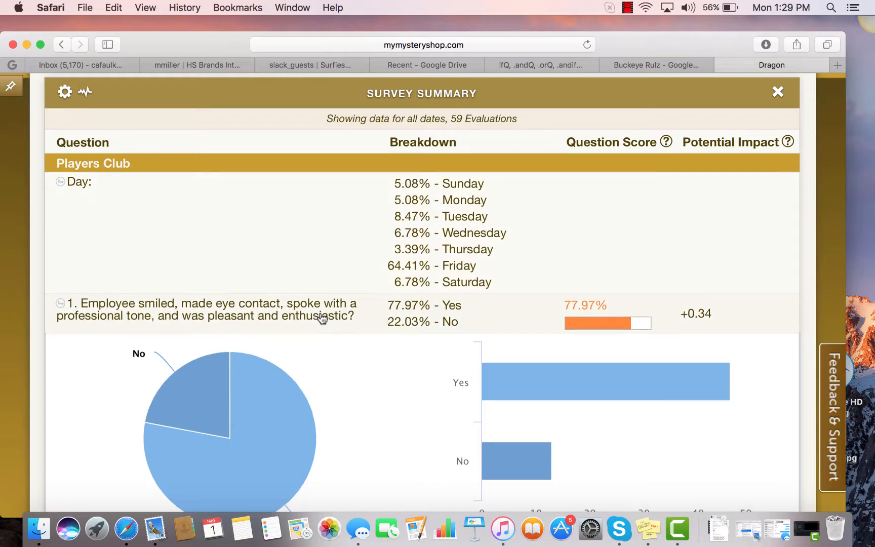
left_click(322, 318)
left_click(322, 318)
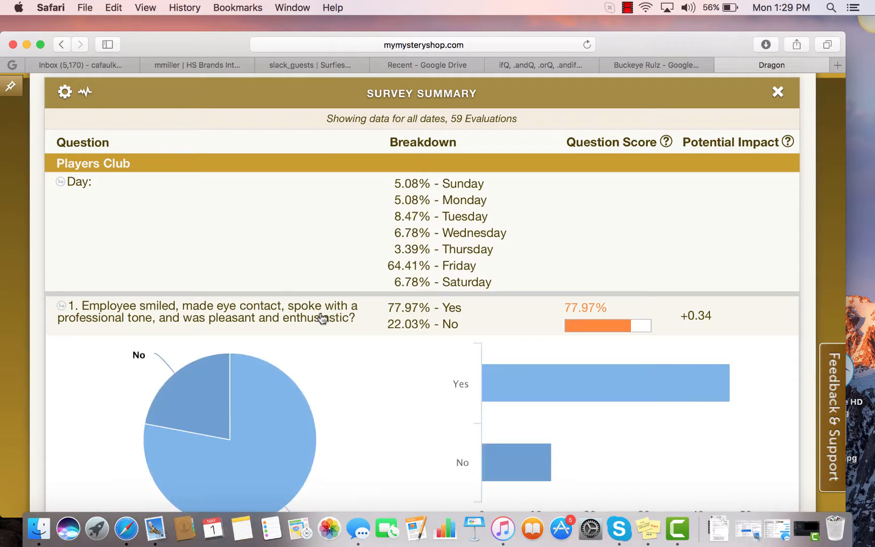
scroll(322, 318, "down", 5)
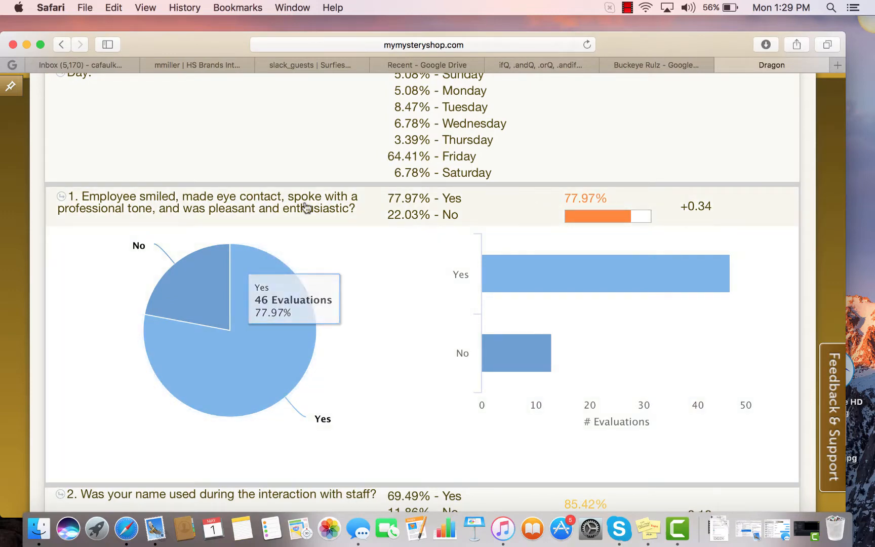
scroll(289, 140, "down", 8)
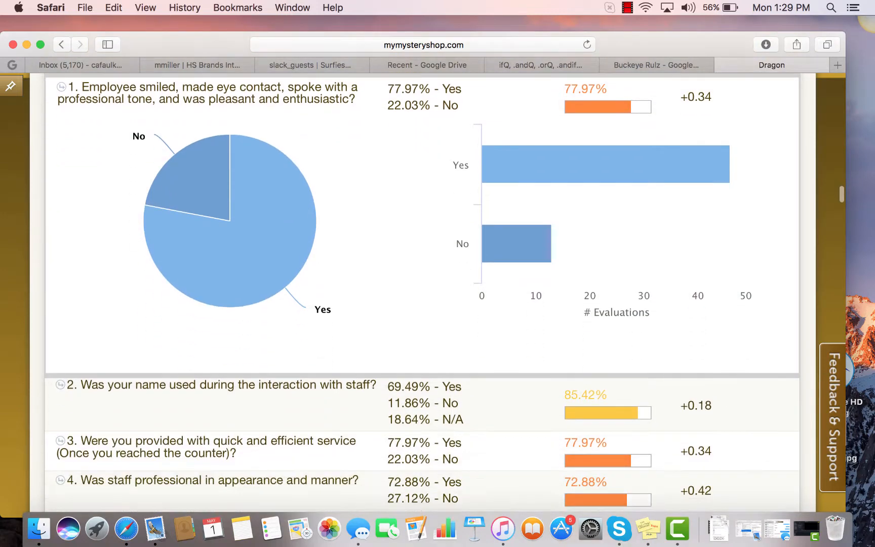
scroll(289, 140, "down", 2)
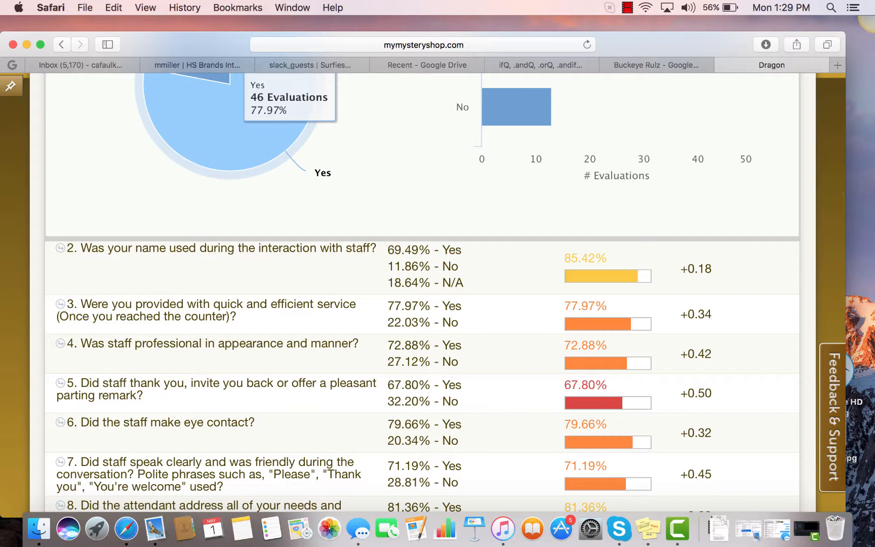